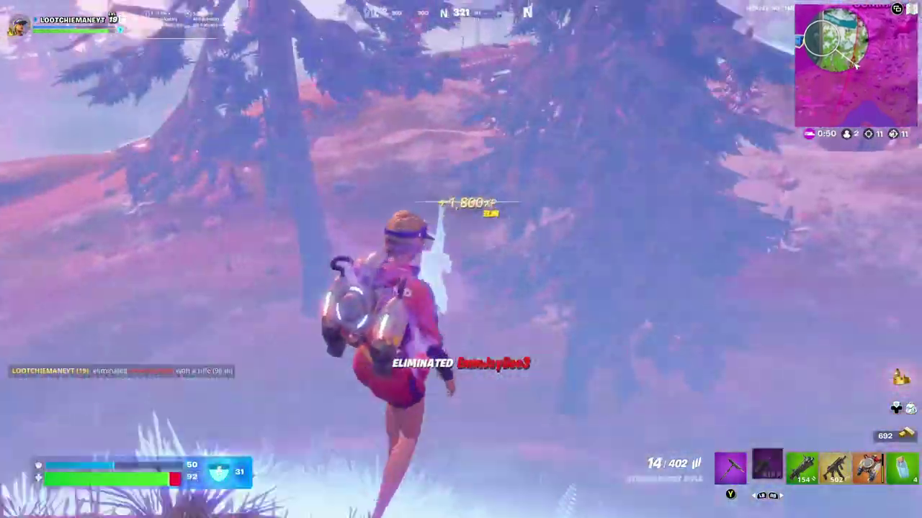
pyautogui.press('w')
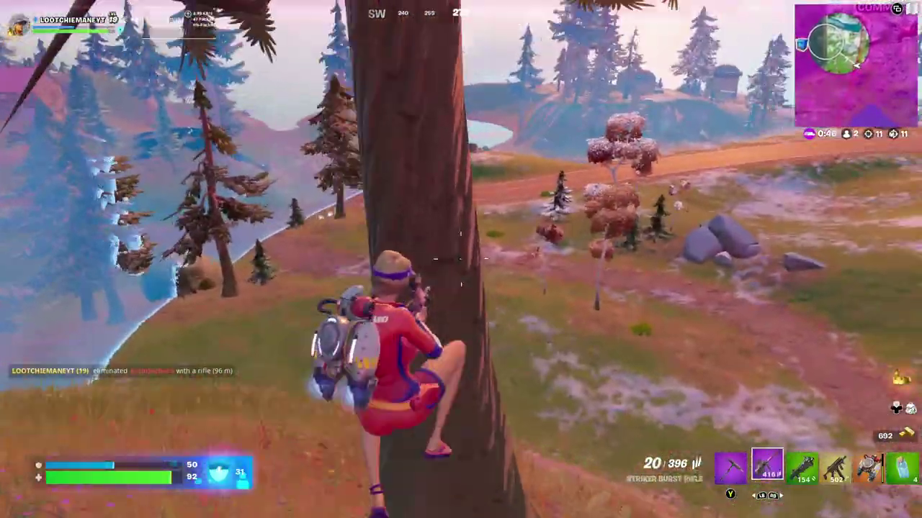
pyautogui.press('w')
pyautogui.rightClick(461, 259)
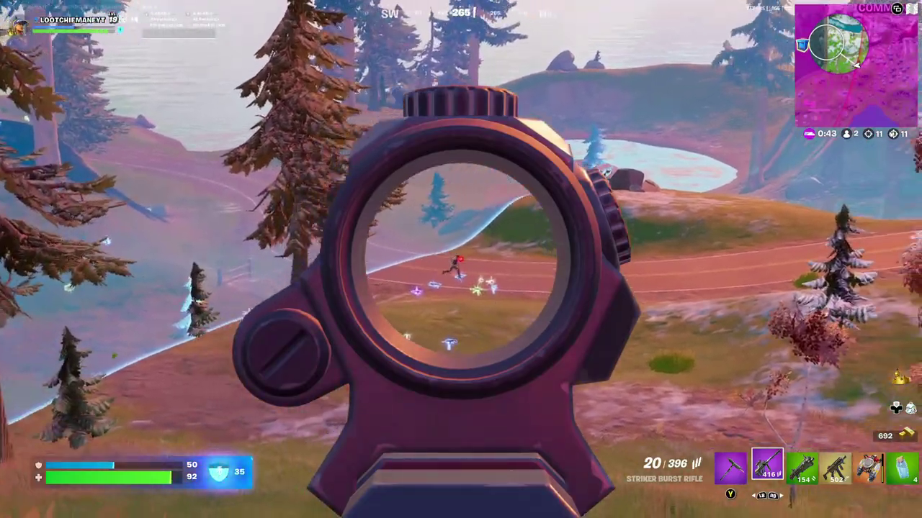
pyautogui.click(461, 259)
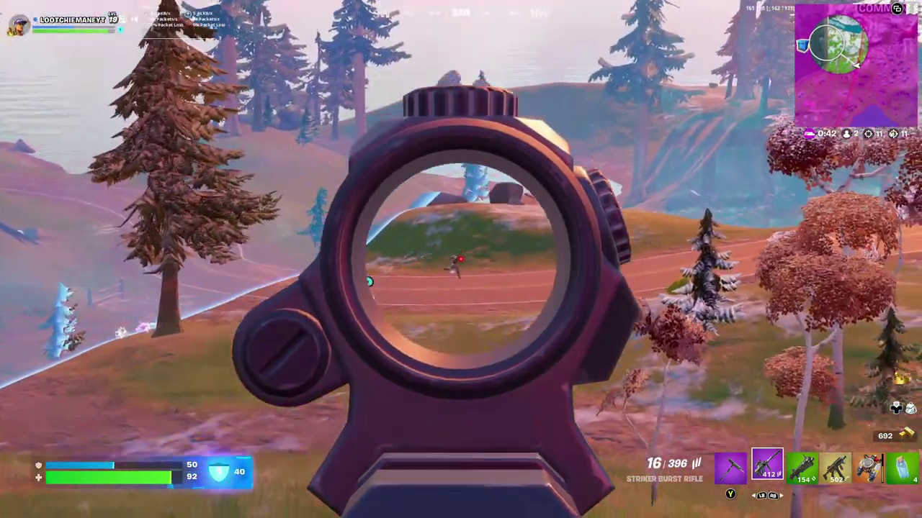
pyautogui.click(461, 259)
pyautogui.click(461, 259)
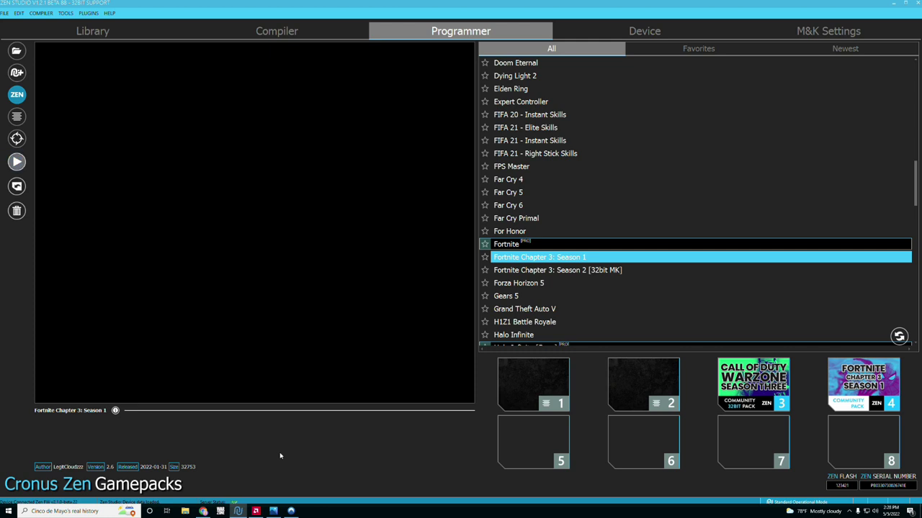
# - Open the slot 4 configuration of the Fortnite Chapter 3: Season 1 gamepack and keep Build Pro as the in-game control layout
pyautogui.scroll(-1, 915, 193)
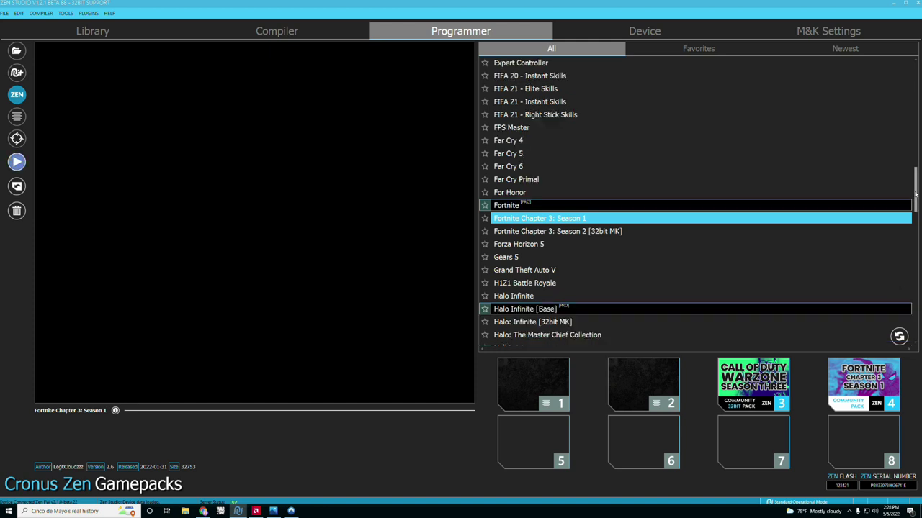
pyautogui.click(893, 402)
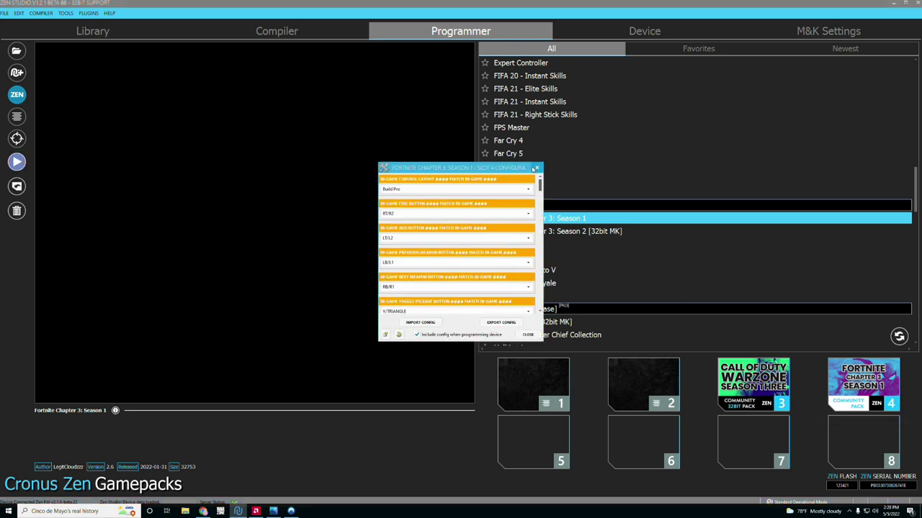
pyautogui.click(536, 167)
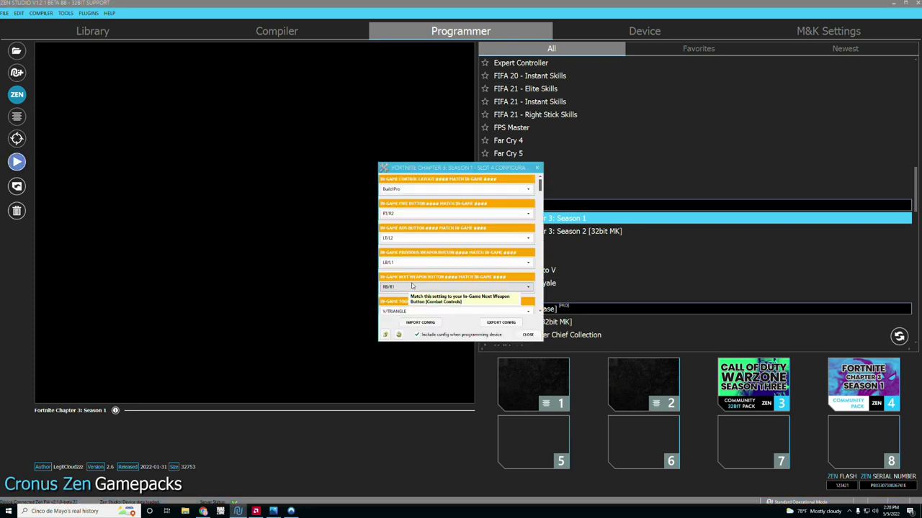
pyautogui.click(509, 190)
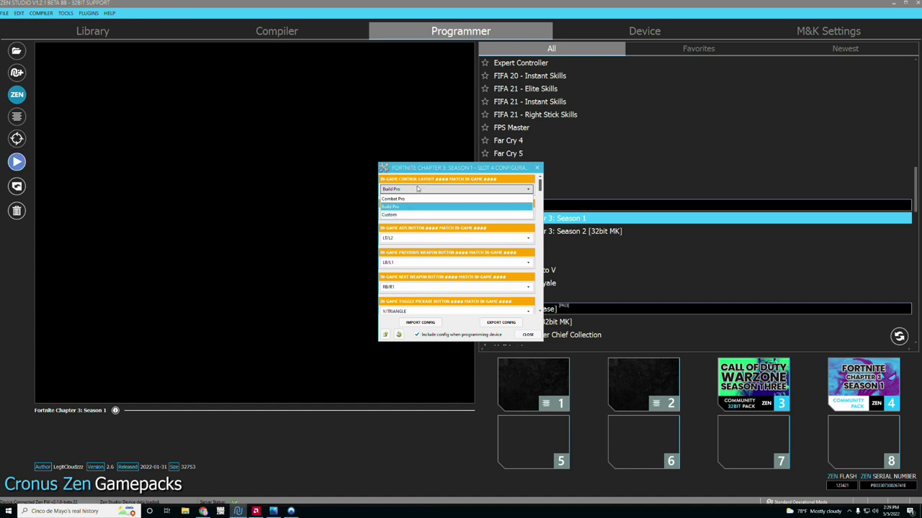
pyautogui.click(402, 189)
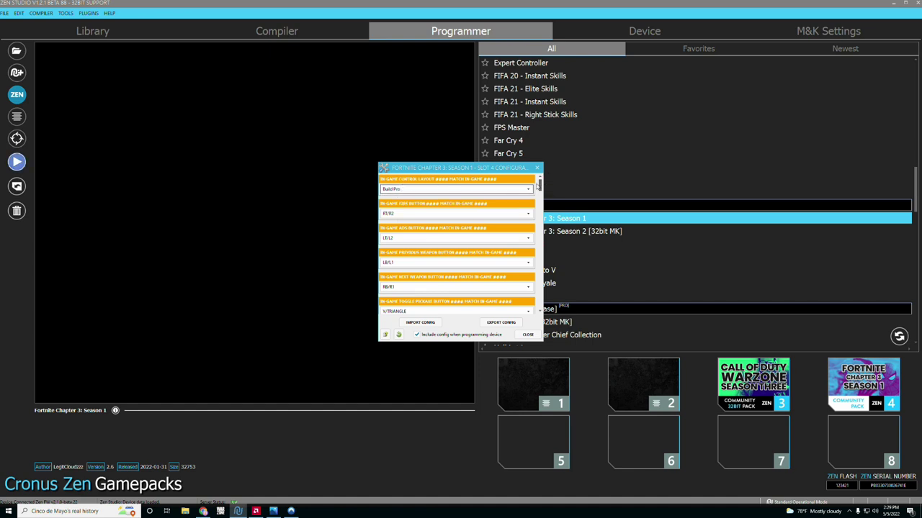
# - Review the in-game button assignments, specialty activator, switch mode settings, input look curve and slide hold time
pyautogui.scroll(-2, 539, 185)
pyautogui.scroll(-2, 538, 187)
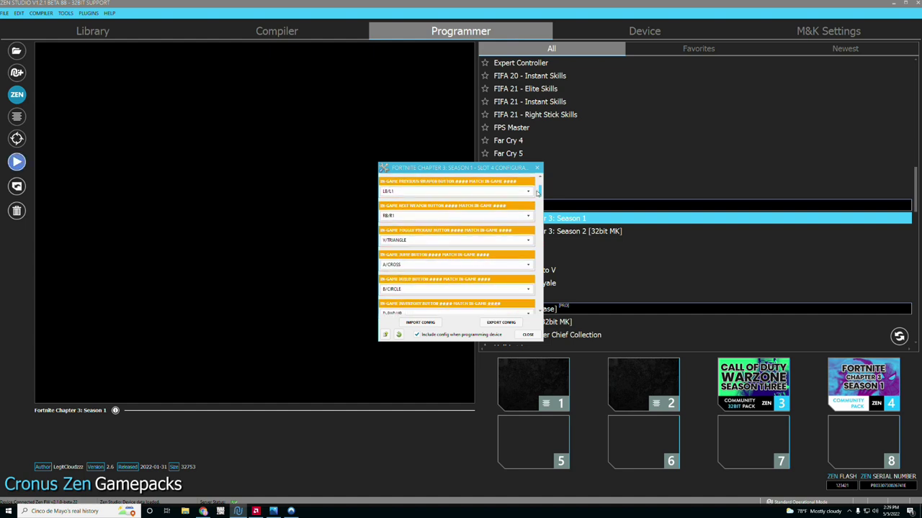
pyautogui.scroll(-1, 537, 193)
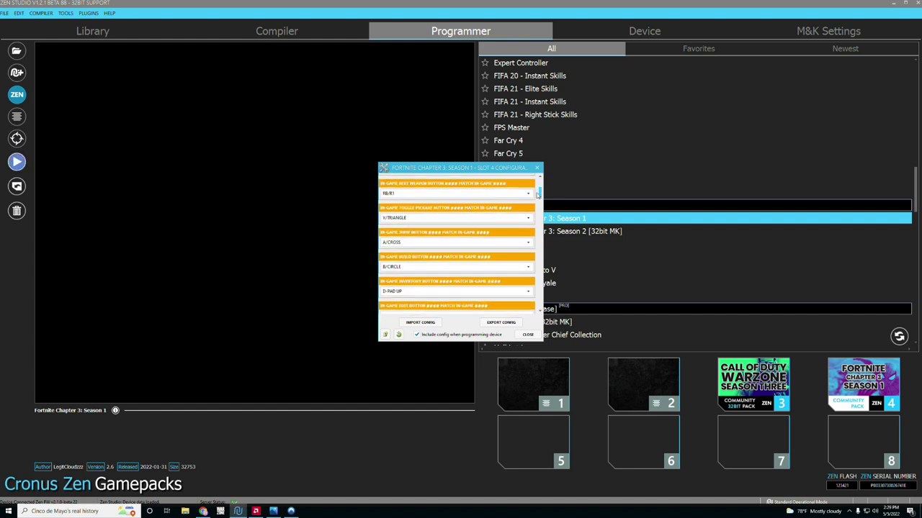
pyautogui.scroll(-3, 537, 193)
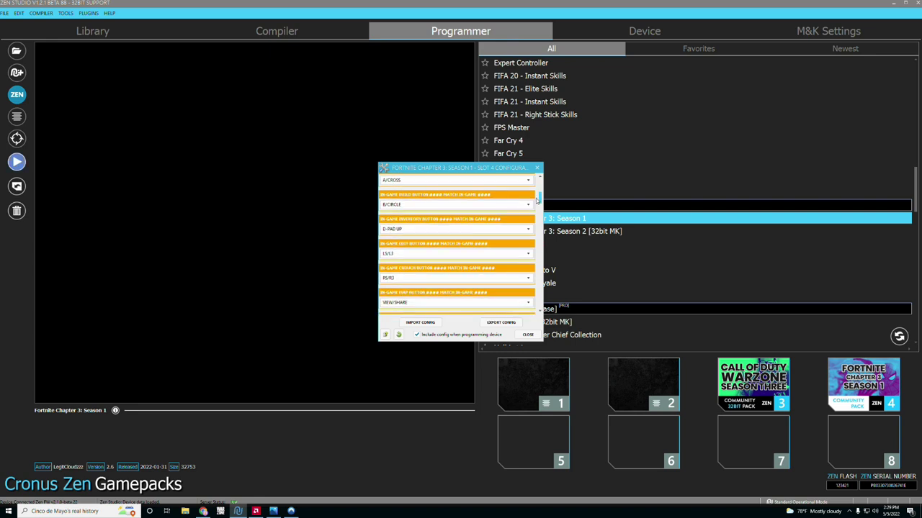
pyautogui.moveTo(537, 200); pyautogui.dragTo(550, 177)
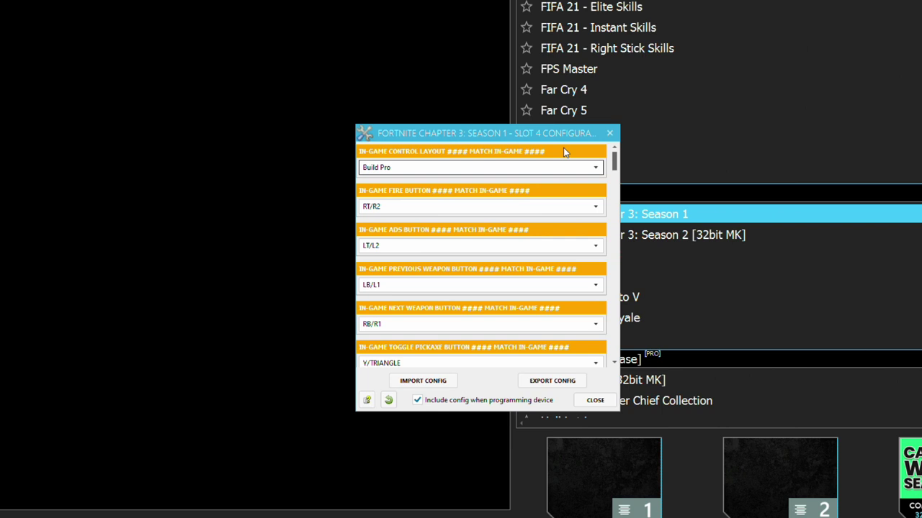
pyautogui.click(615, 164)
pyautogui.moveTo(615, 164); pyautogui.dragTo(615, 218)
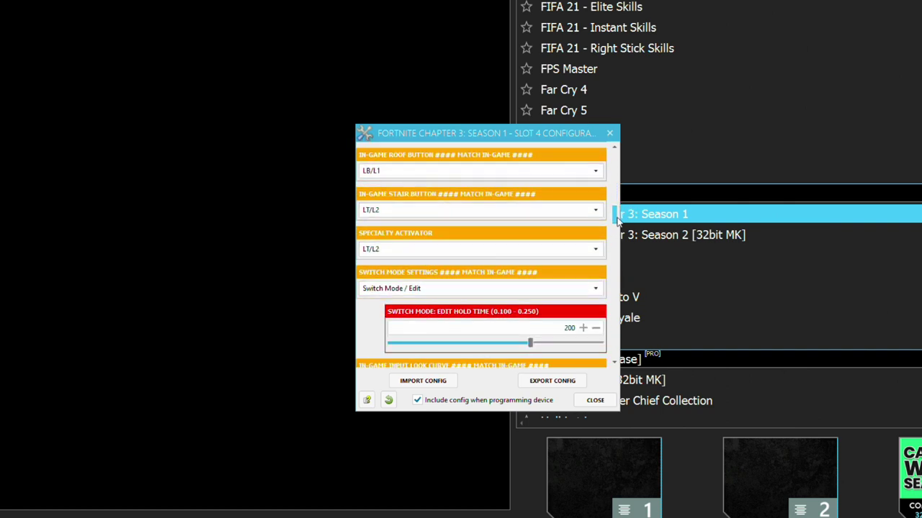
pyautogui.scroll(-1, 617, 222)
pyautogui.scroll(-1, 617, 222)
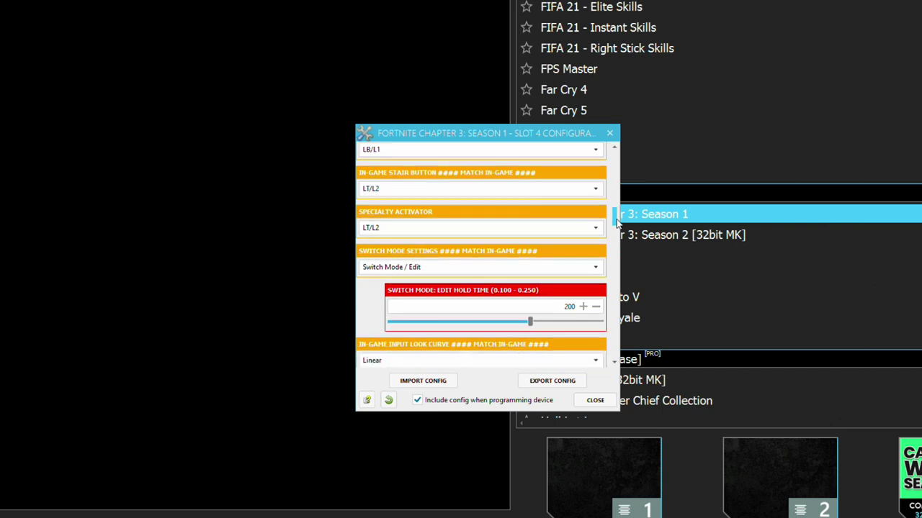
pyautogui.scroll(-2, 617, 222)
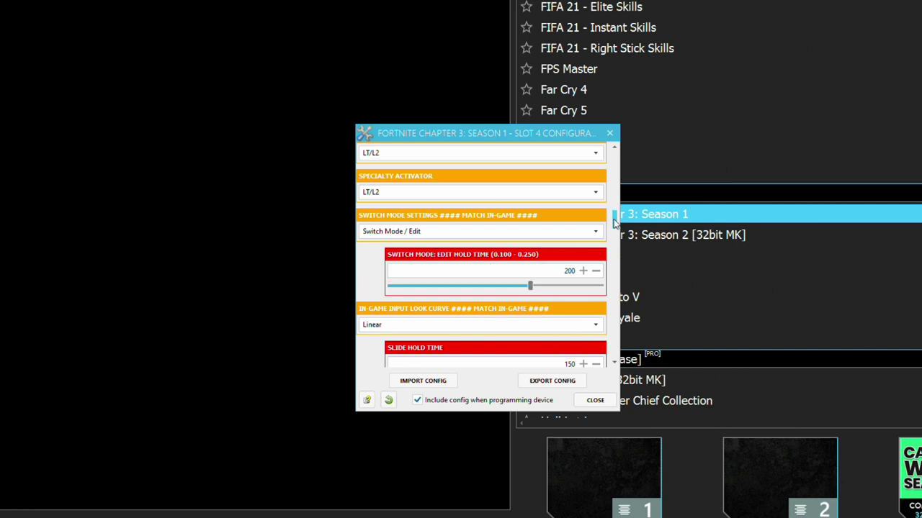
pyautogui.scroll(-1, 614, 223)
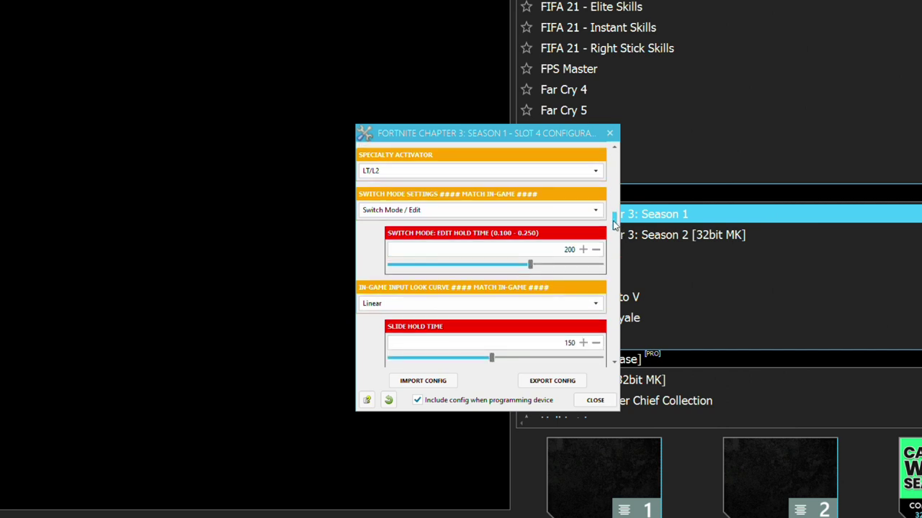
pyautogui.scroll(-2, 614, 223)
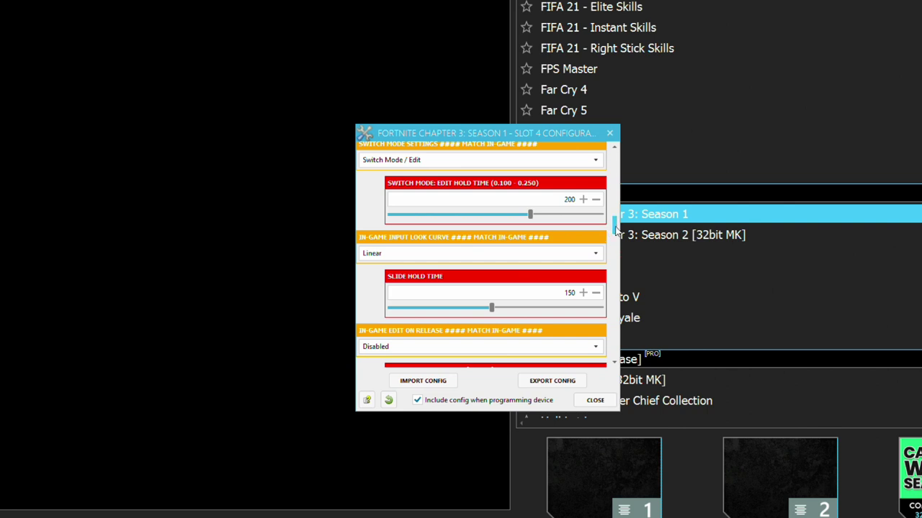
# - Set the In-Game Edit On Release option to Enabled
pyautogui.scroll(-3, 616, 229)
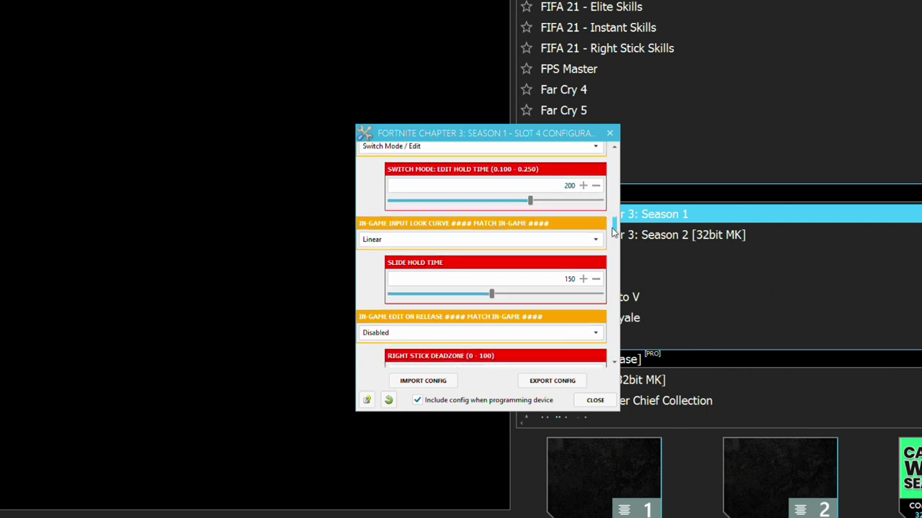
pyautogui.moveTo(435, 272)
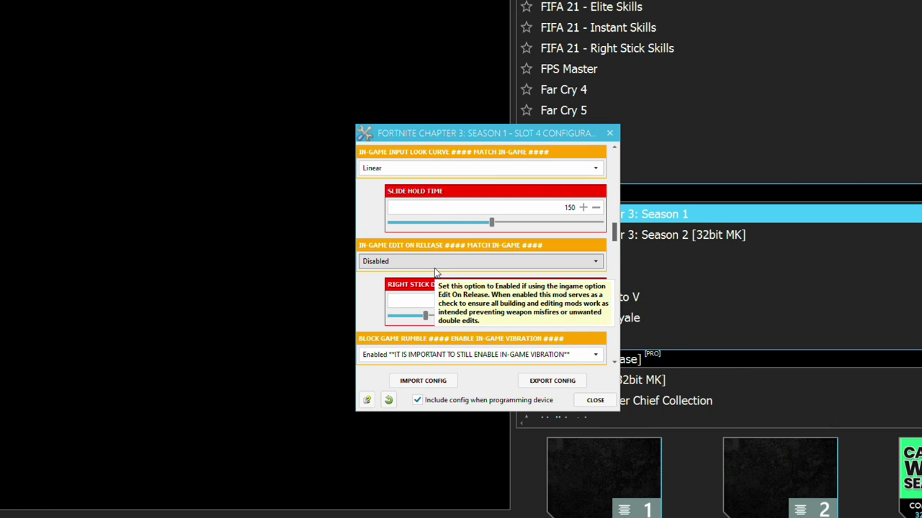
pyautogui.click(393, 262)
pyautogui.click(376, 292)
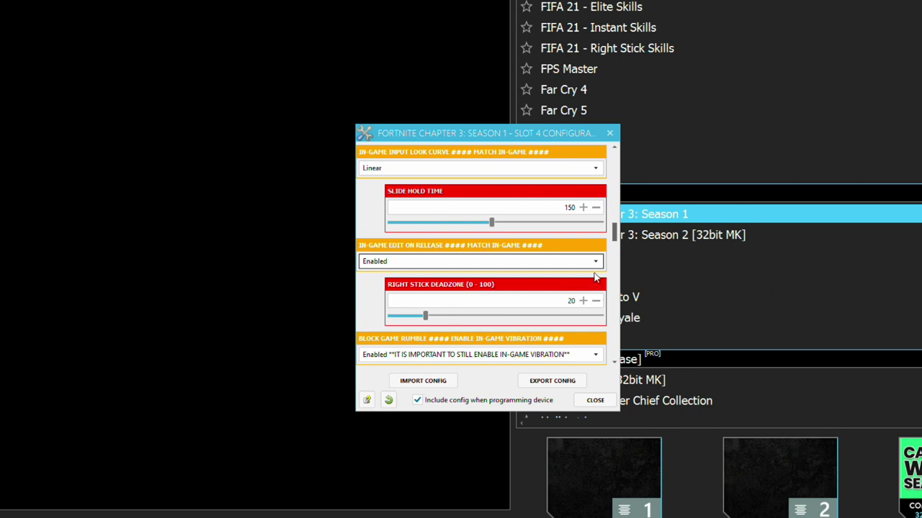
# - Examine the right stick deadzone, block game rumble and mode tracking settings, and consult the online gamepack guide on the mods
pyautogui.moveTo(616, 238); pyautogui.dragTo(598, 252)
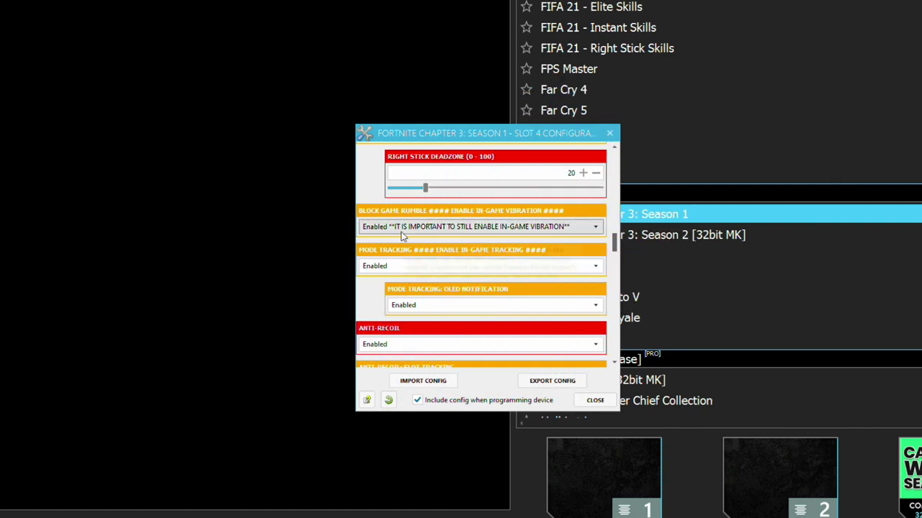
pyautogui.moveTo(404, 236)
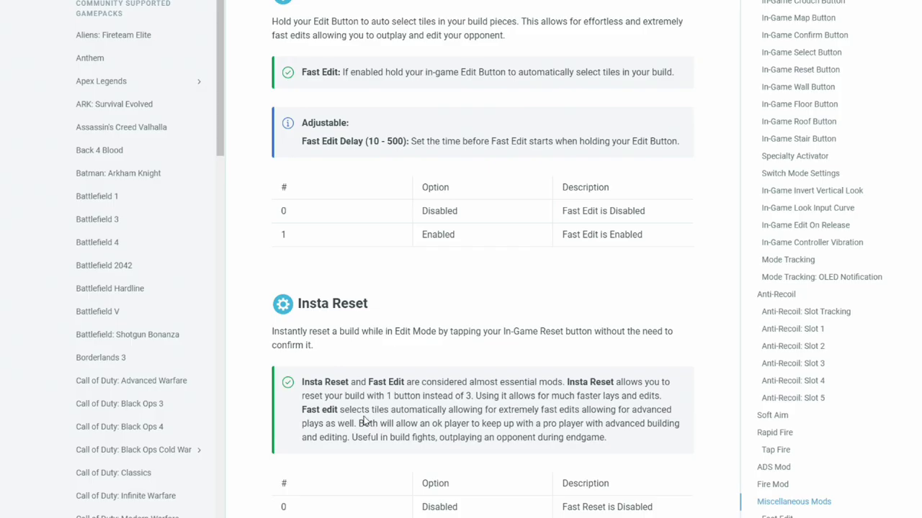
pyautogui.scroll(10, 422, 396)
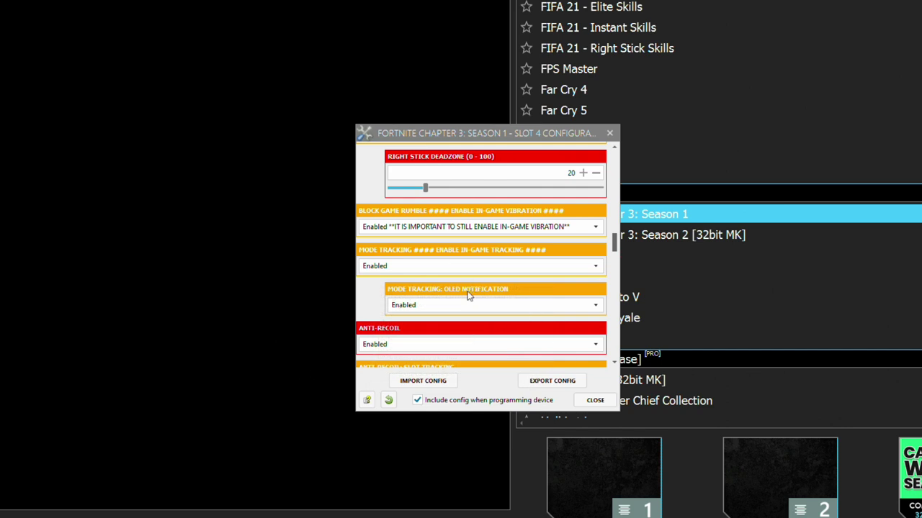
pyautogui.scroll(-3, 410, 229)
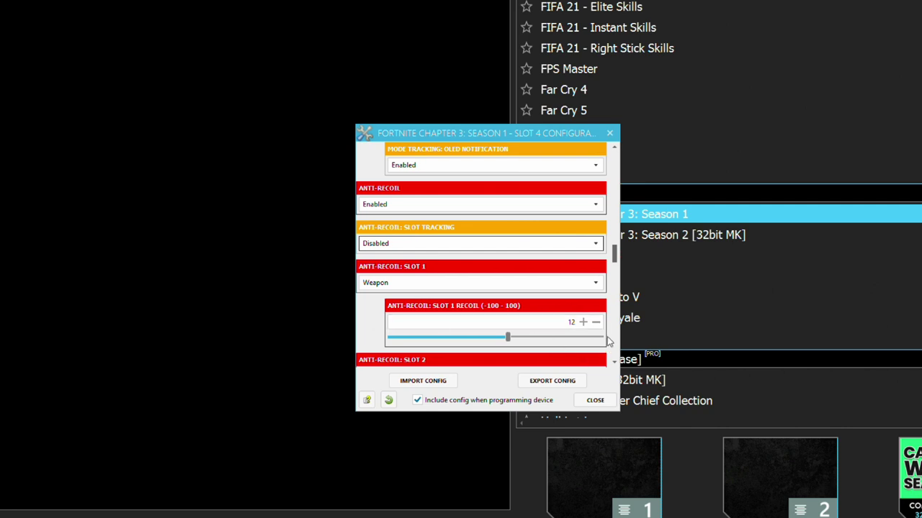
# - Set the Anti-Recoil Slot 1 recoil value to 11
pyautogui.moveTo(615, 255); pyautogui.dragTo(616, 261)
pyautogui.scroll(-1, 615, 260)
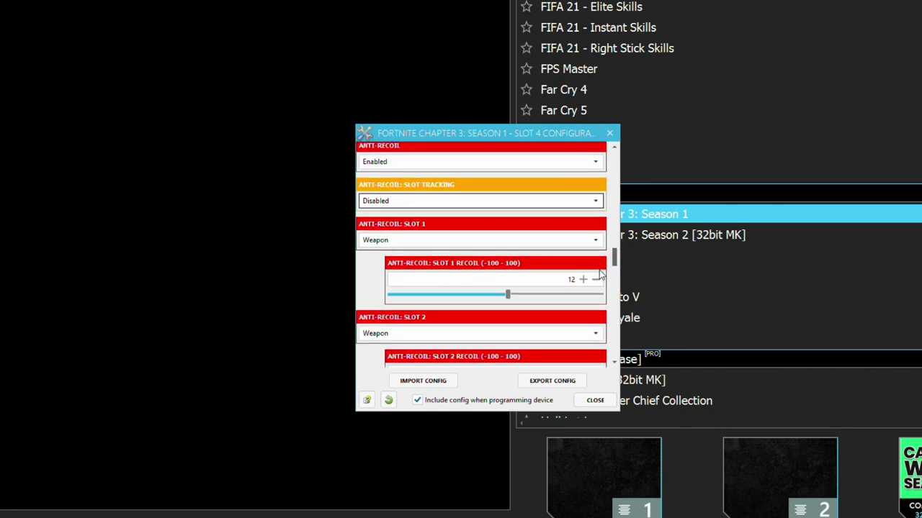
pyautogui.click(597, 279)
pyautogui.click(597, 279)
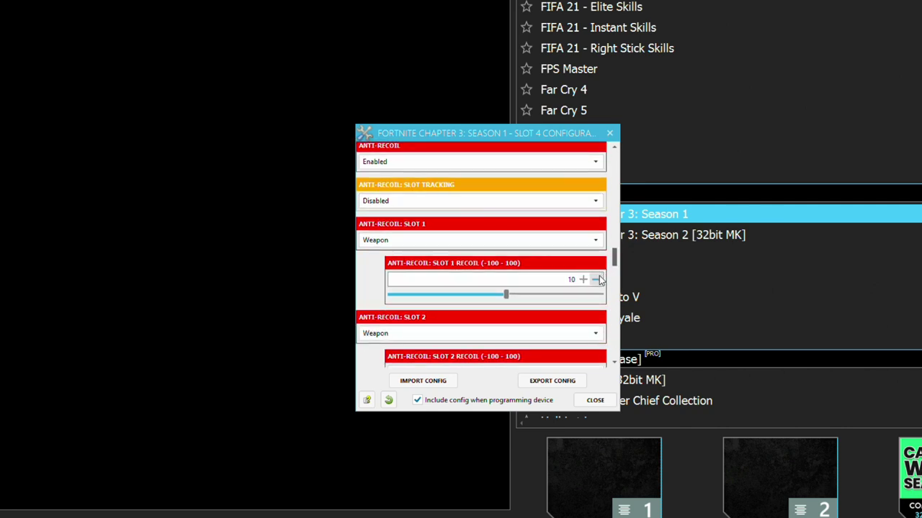
pyautogui.click(598, 279)
pyautogui.click(583, 280)
pyautogui.click(584, 279)
# - Set the Anti-Recoil Slot 2 recoil value to 20
pyautogui.scroll(-3, 617, 265)
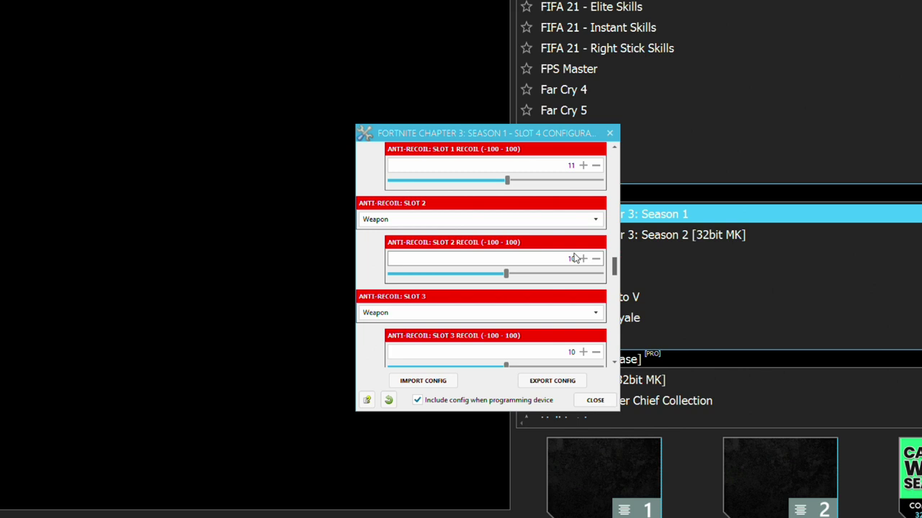
pyautogui.click(583, 258)
pyautogui.click(584, 258)
pyautogui.click(583, 258)
pyautogui.click(583, 259)
pyautogui.click(584, 259)
pyautogui.click(583, 258)
pyautogui.click(583, 259)
pyautogui.click(584, 259)
pyautogui.click(584, 259)
pyautogui.click(583, 259)
pyautogui.moveTo(414, 276)
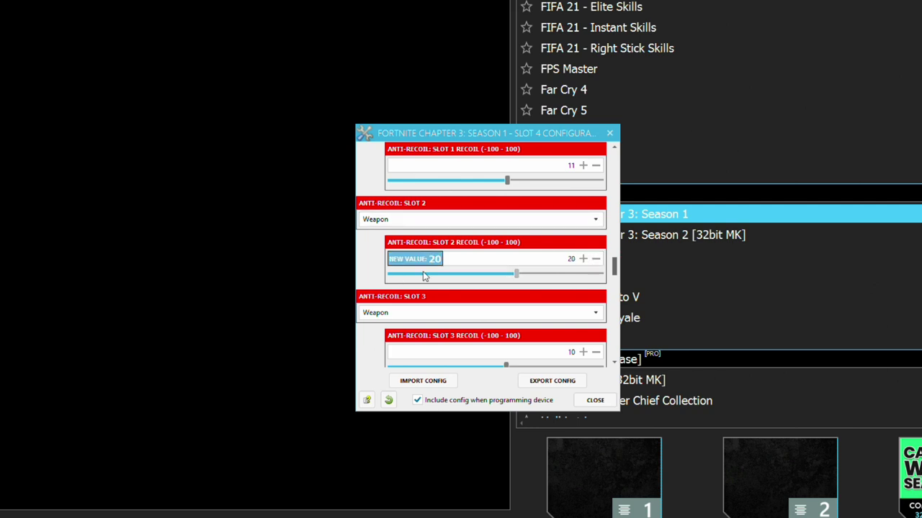
# - Set the Anti-Recoil Slot 3 recoil value to 6
pyautogui.click(595, 352)
pyautogui.click(595, 352)
pyautogui.click(594, 352)
pyautogui.click(595, 352)
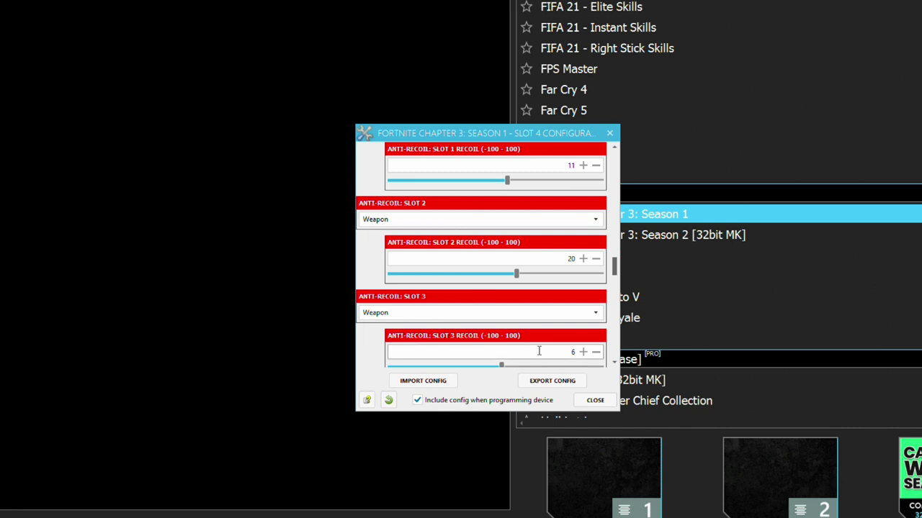
# - Recheck the anti-recoil slot values, the main Anti-Recoil option and the mode tracking settings
pyautogui.scroll(1, 416, 248)
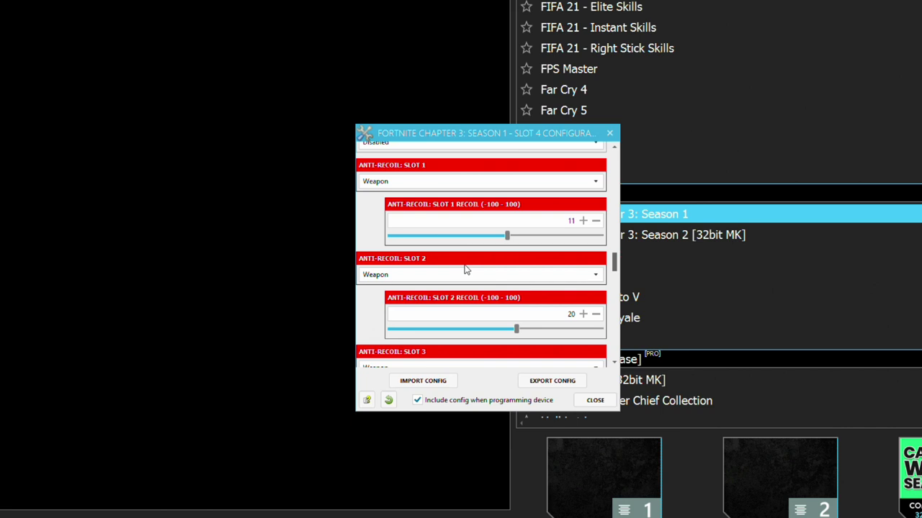
pyautogui.moveTo(613, 266); pyautogui.dragTo(613, 249)
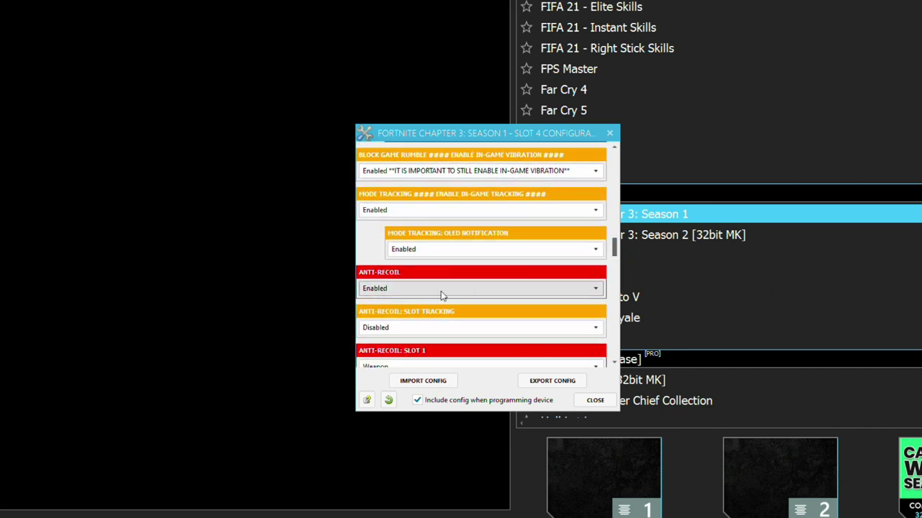
pyautogui.moveTo(389, 296)
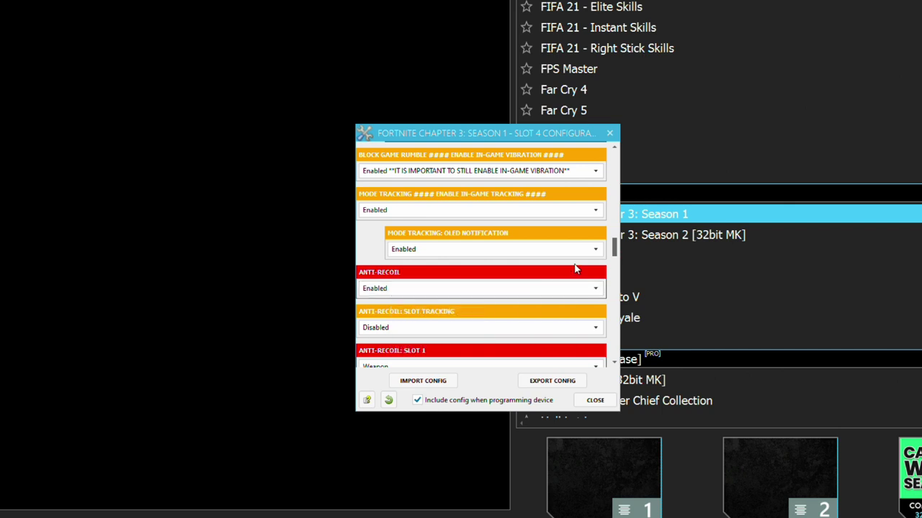
pyautogui.moveTo(613, 246); pyautogui.dragTo(614, 252)
pyautogui.scroll(-1, 614, 252)
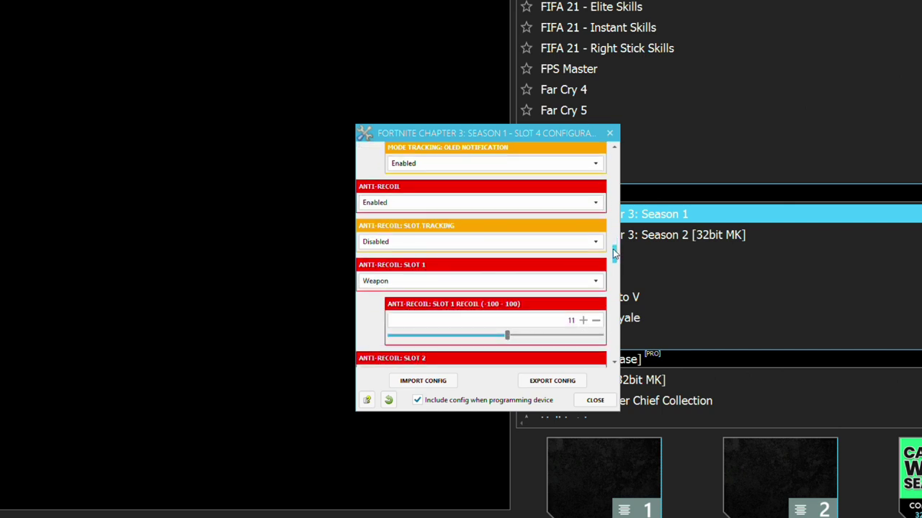
# - Set the Soft Aim option below the anti-recoil slots to the Soft Aim mode
pyautogui.scroll(-1, 614, 252)
pyautogui.moveTo(614, 252); pyautogui.dragTo(614, 294)
pyautogui.click(385, 249)
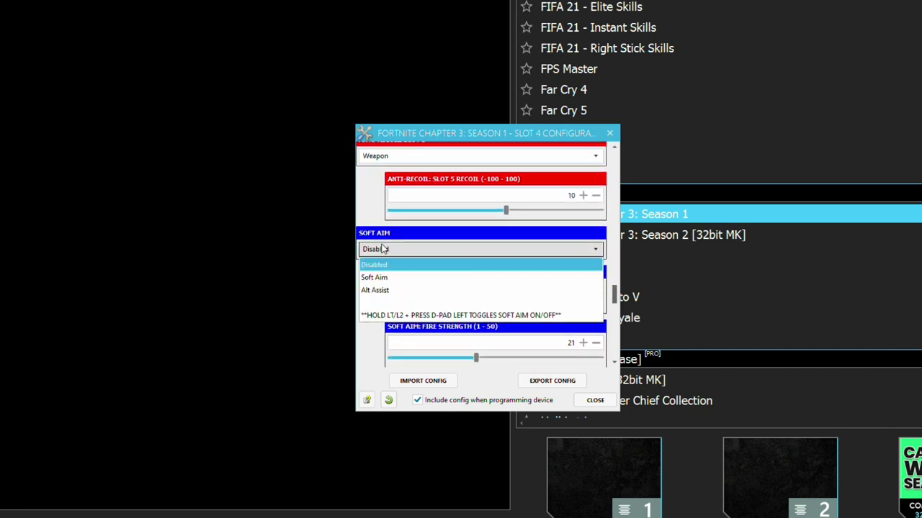
pyautogui.click(373, 277)
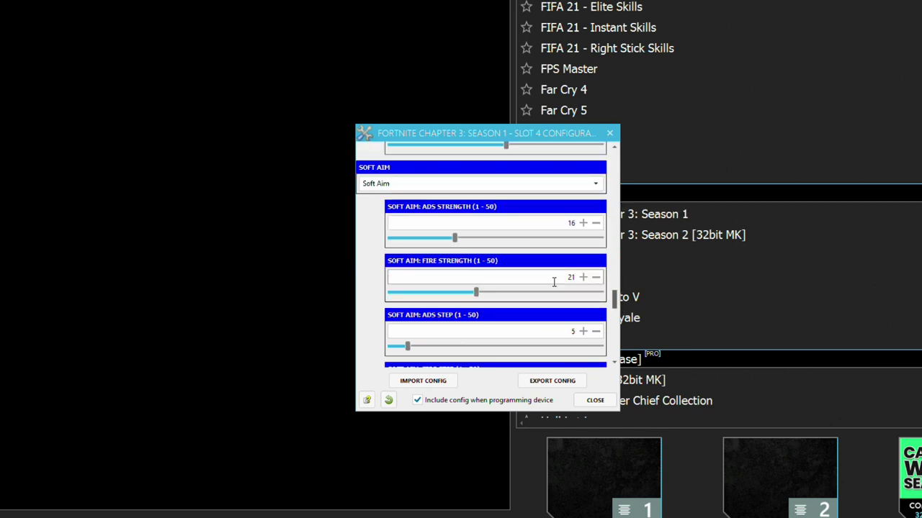
pyautogui.click(416, 185)
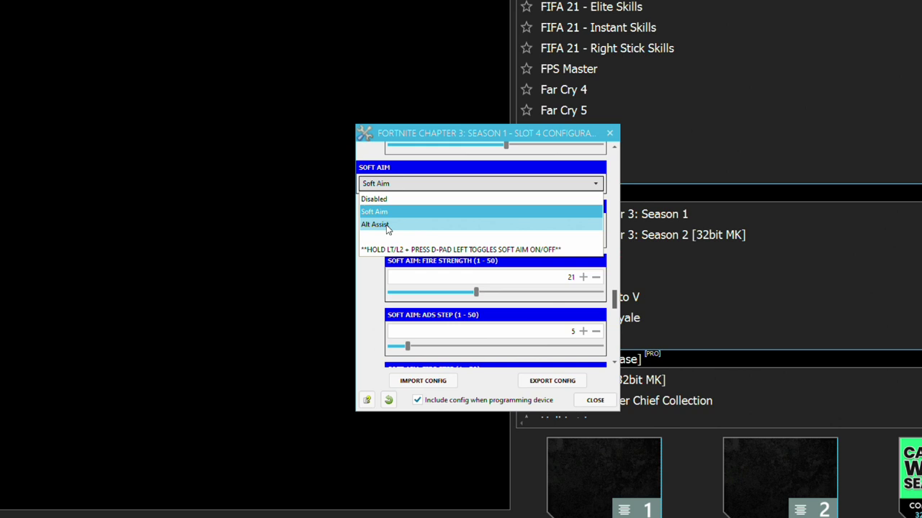
pyautogui.click(386, 212)
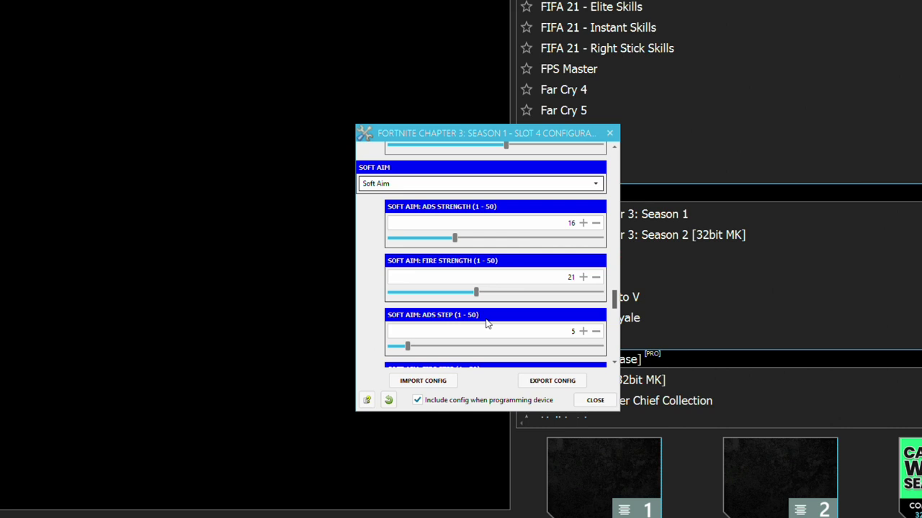
# - Set the Soft Aim ADS Step value to 8
pyautogui.click(583, 332)
pyautogui.click(583, 331)
pyautogui.click(583, 332)
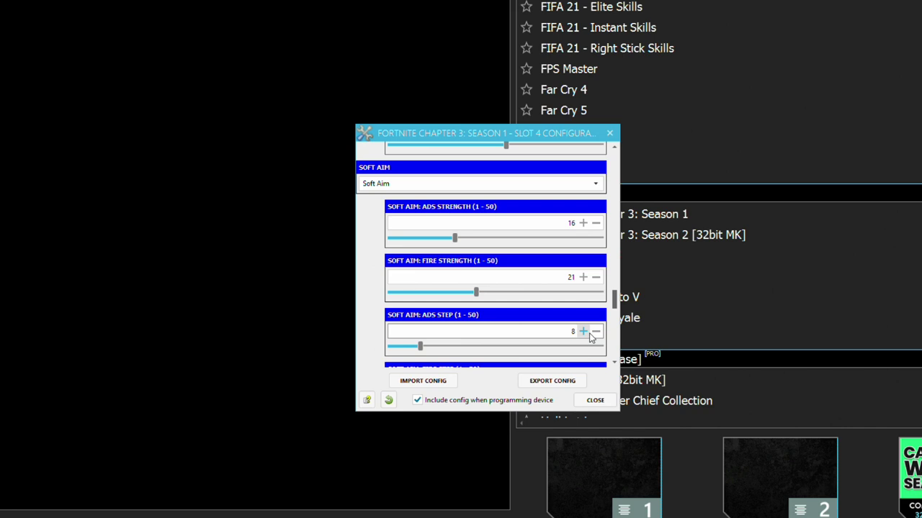
pyautogui.scroll(-1, 447, 326)
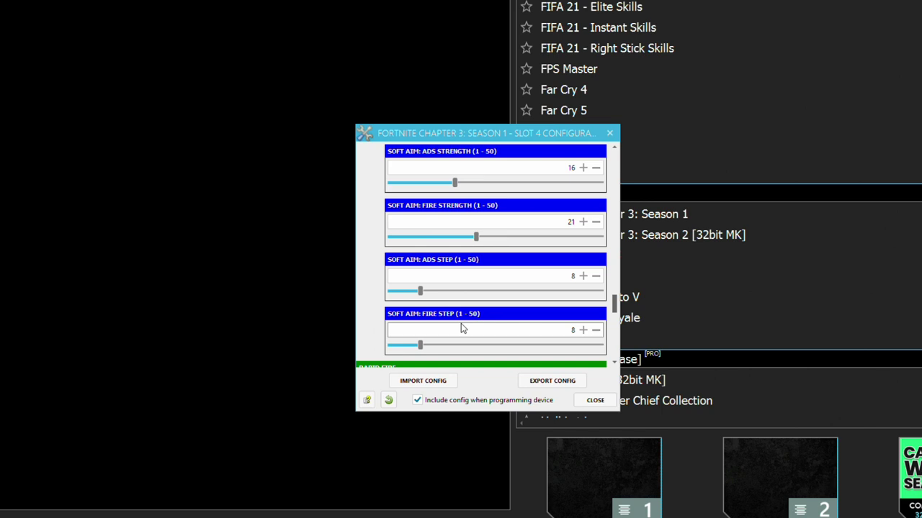
# - Review the Rapid Fire and Tap Fire settings and the choices offered for ADS Mod
pyautogui.scroll(-2, 374, 246)
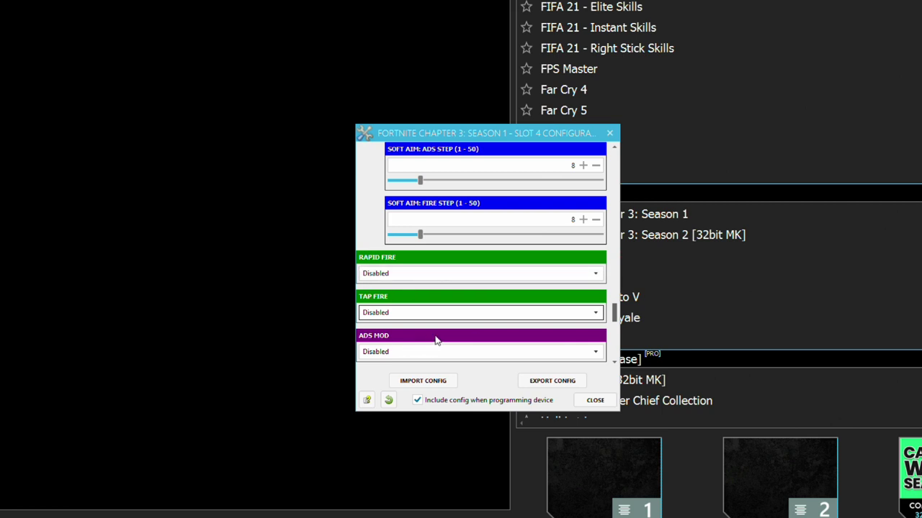
pyautogui.scroll(-1, 435, 336)
pyautogui.click(398, 325)
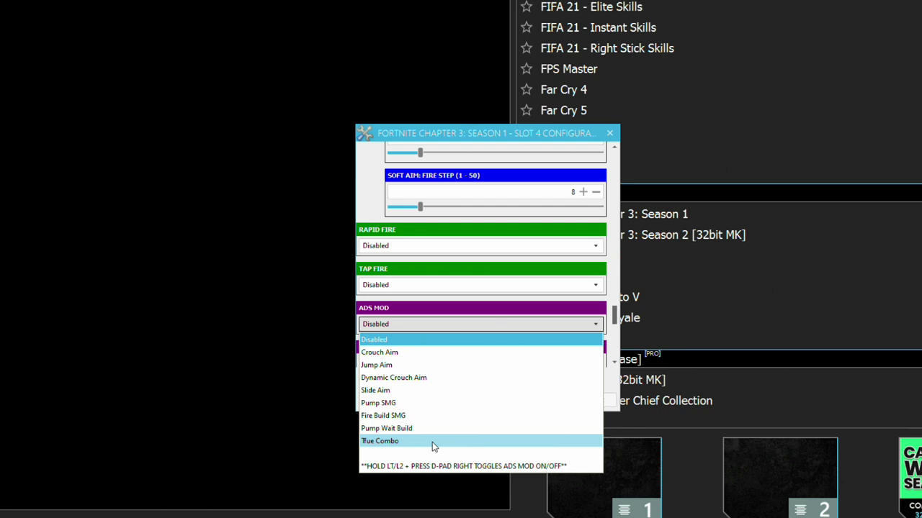
pyautogui.click(396, 303)
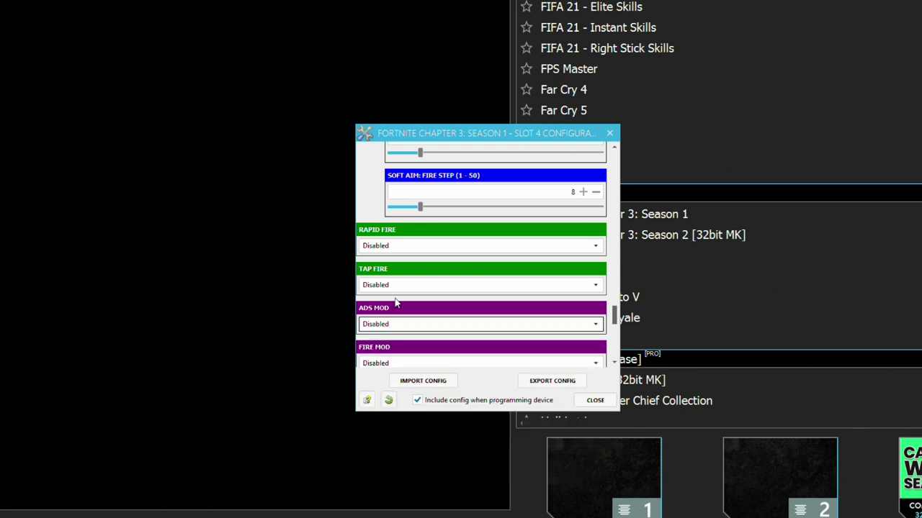
pyautogui.scroll(-1, 461, 317)
pyautogui.scroll(1, 461, 323)
pyautogui.moveTo(614, 317); pyautogui.dragTo(614, 327)
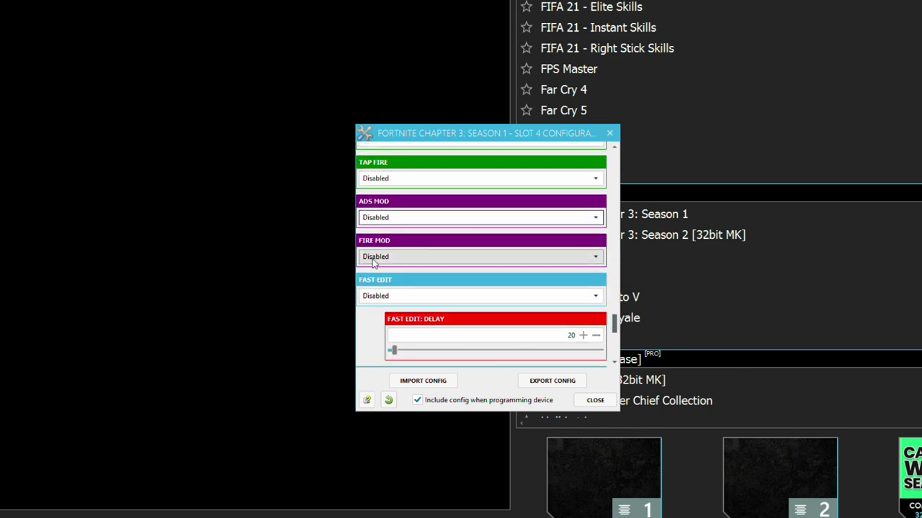
# - Compare the choices offered for Fire Mod with those for ADS Mod, leaving both settings as they are
pyautogui.click(386, 257)
pyautogui.click(372, 219)
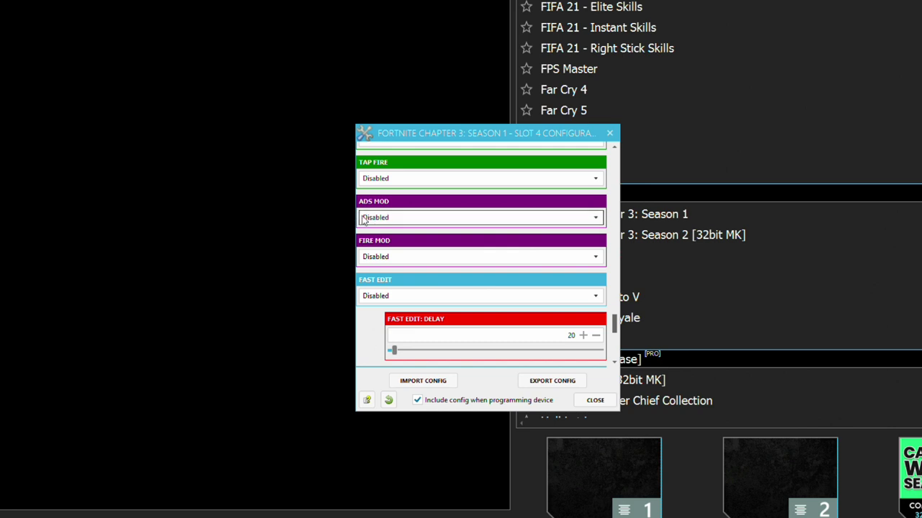
pyautogui.click(386, 258)
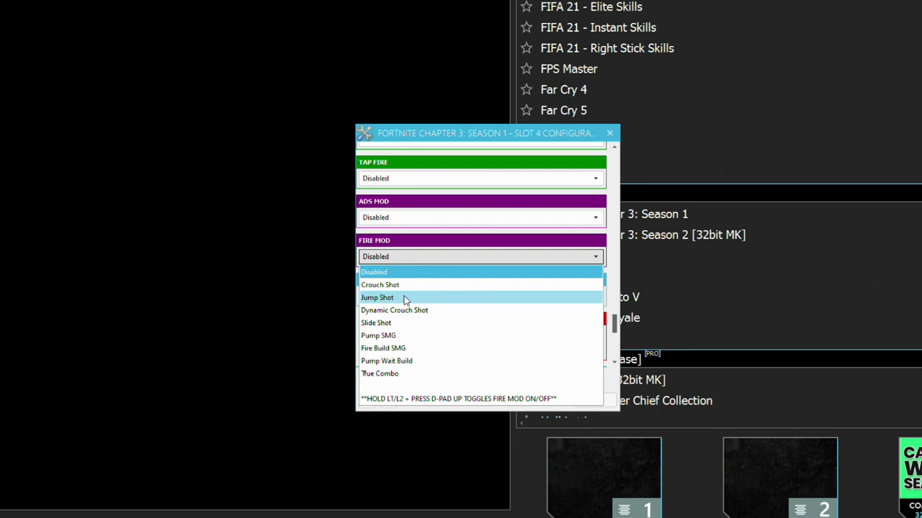
pyautogui.moveTo(375, 224)
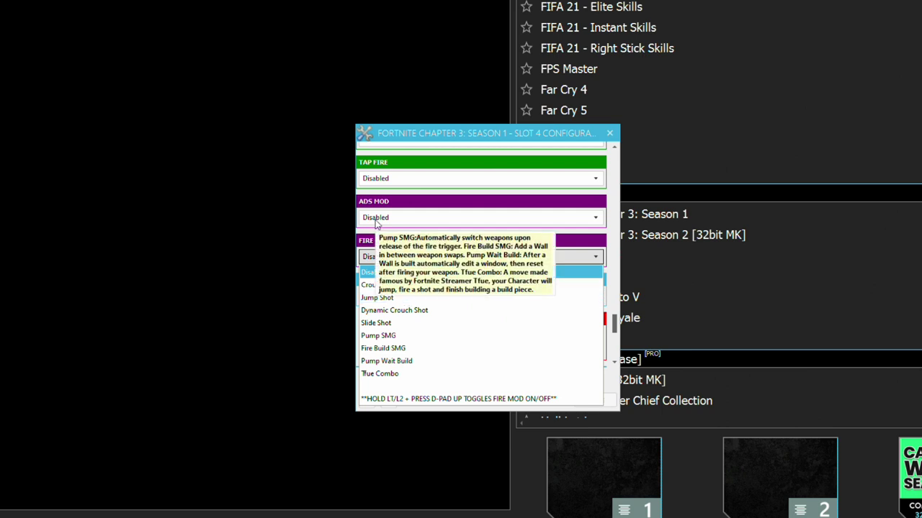
pyautogui.click(375, 224)
pyautogui.click(375, 223)
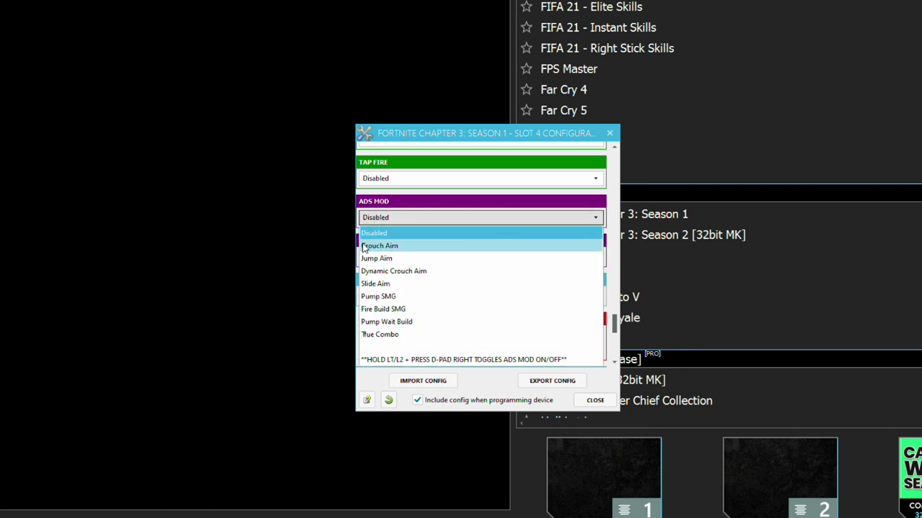
pyautogui.click(399, 213)
pyautogui.click(393, 257)
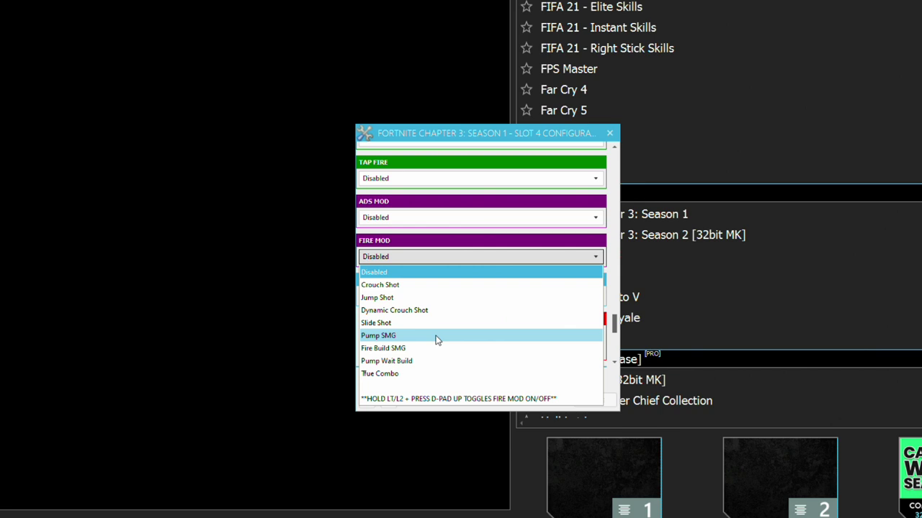
pyautogui.click(371, 235)
# - Set the Fast Edit option to Enabled
pyautogui.click(414, 296)
pyautogui.click(422, 305)
pyautogui.scroll(-2, 422, 305)
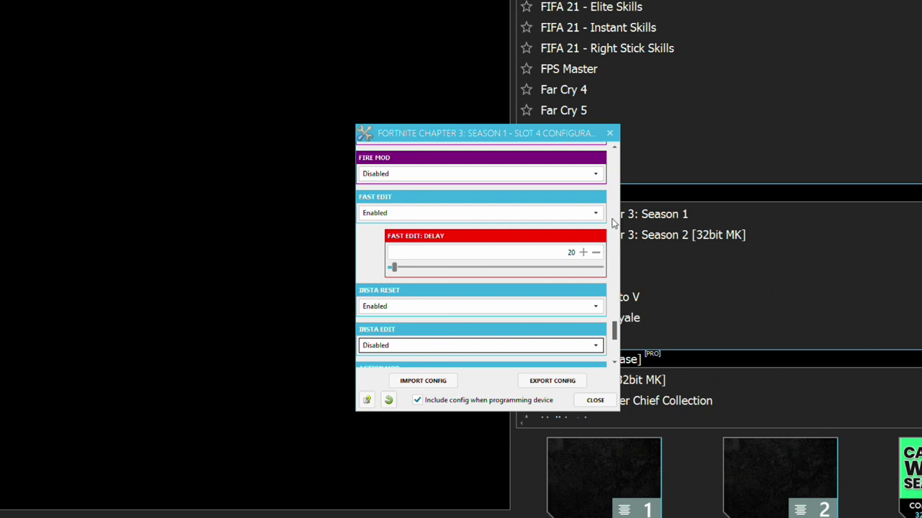
# - Check the Insta Reset setting and the choices offered for Action Mod
pyautogui.scroll(-1, 489, 334)
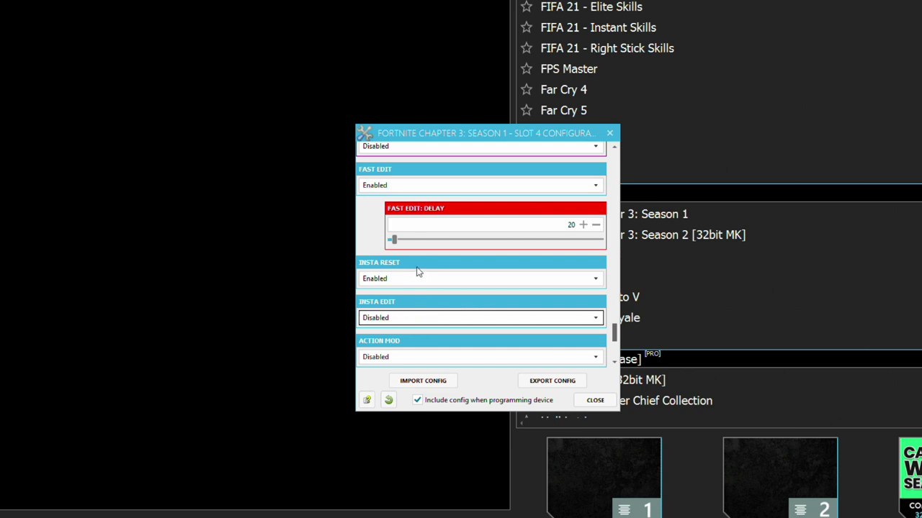
pyautogui.click(385, 279)
pyautogui.click(371, 232)
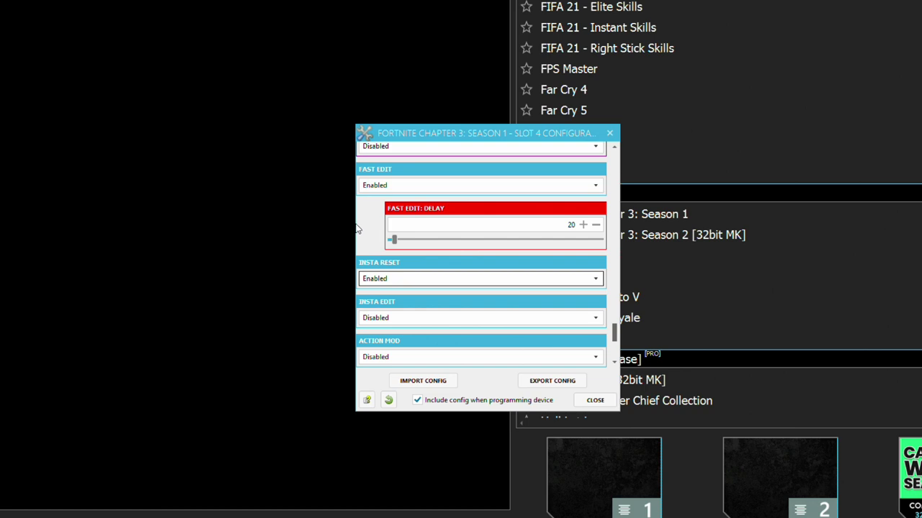
pyautogui.scroll(-1, 418, 331)
pyautogui.click(405, 330)
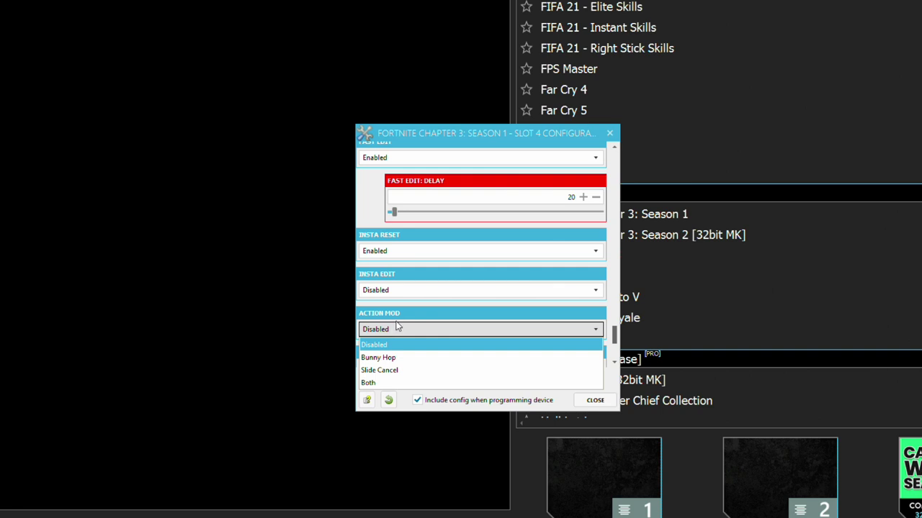
pyautogui.click(396, 326)
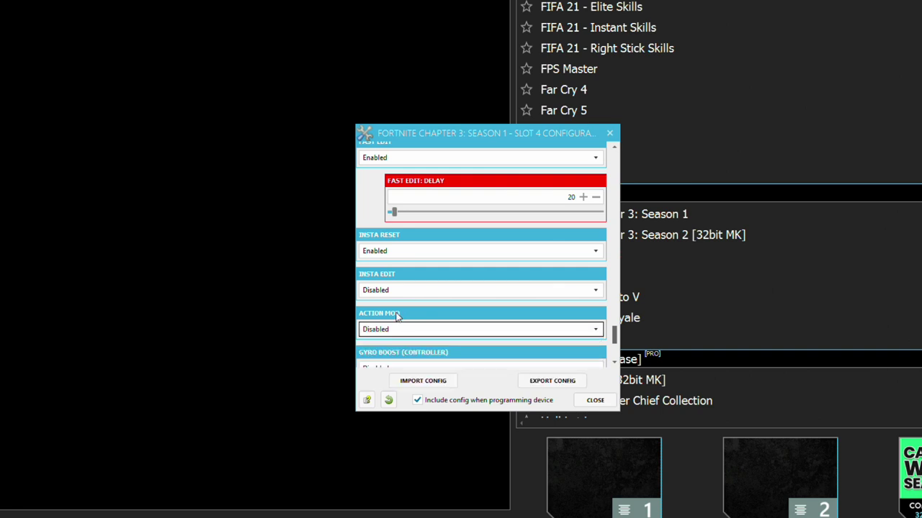
pyautogui.scroll(-1, 396, 311)
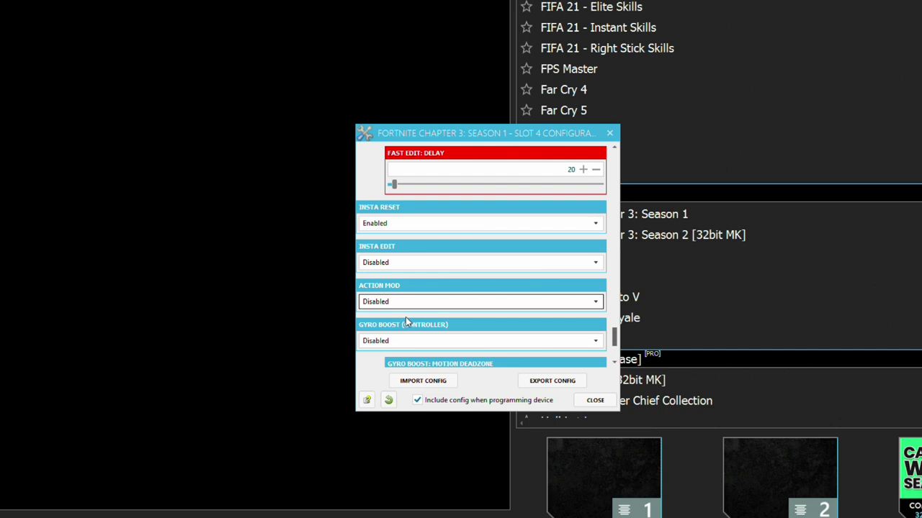
# - Set the Hair Triggers option below the Gyro Boost settings to Enabled
pyautogui.scroll(-3, 412, 324)
pyautogui.scroll(-2, 412, 328)
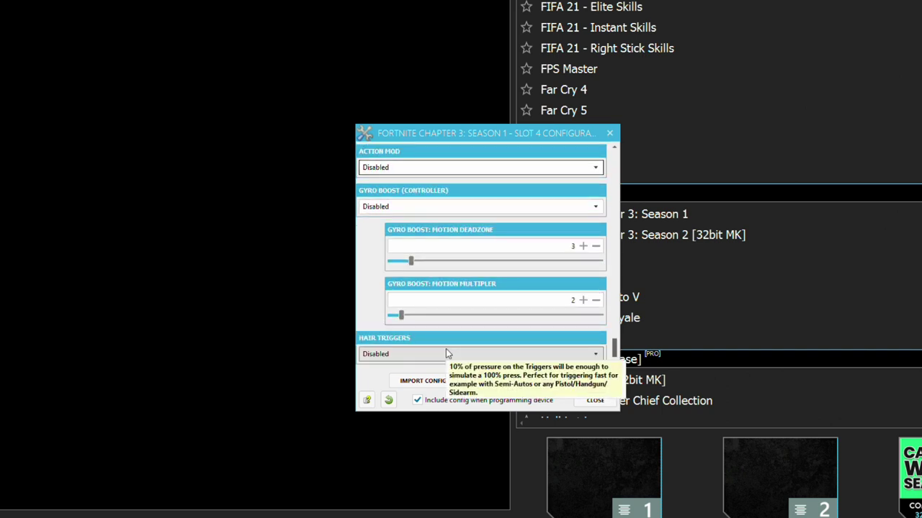
pyautogui.click(445, 354)
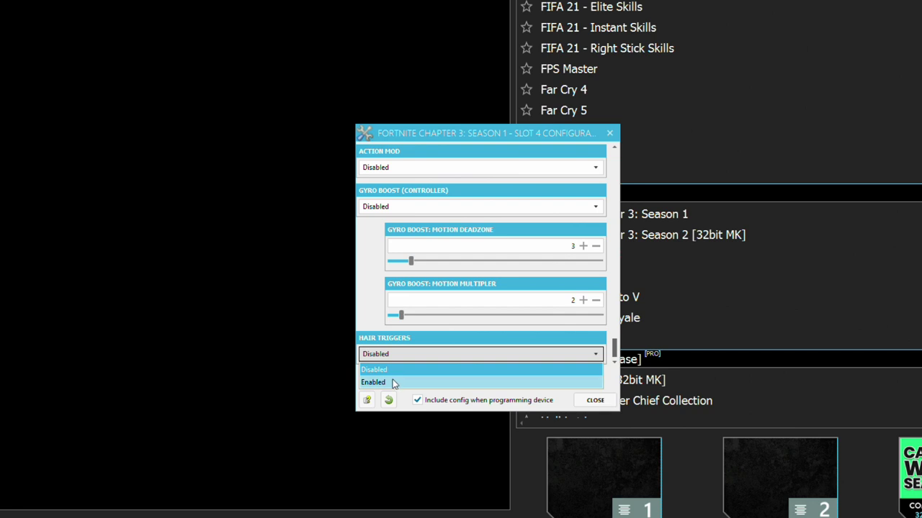
pyautogui.click(392, 382)
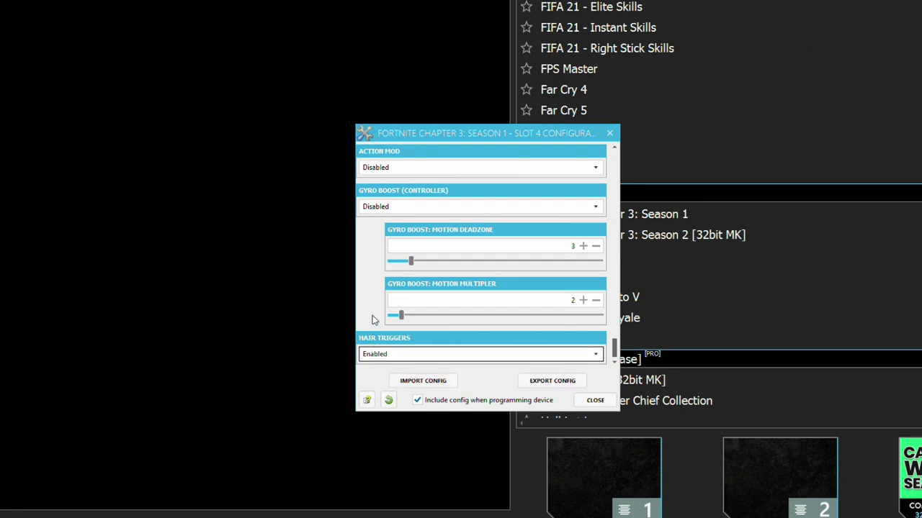